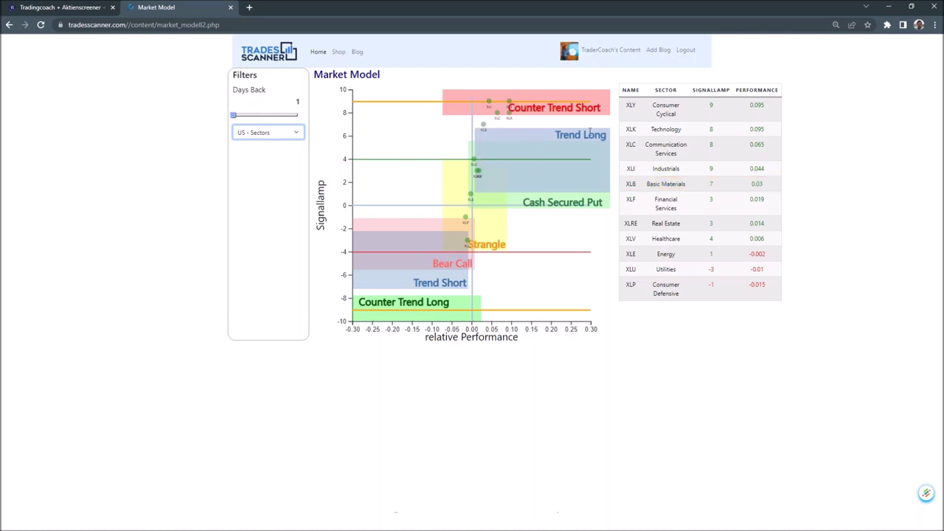
- Open the Perlentaucher Trend Long strategy for the Real Estate (XLRE) sector and run the stock search with the preset filters
mouse_move(483, 126)
mouse_move(477, 170)
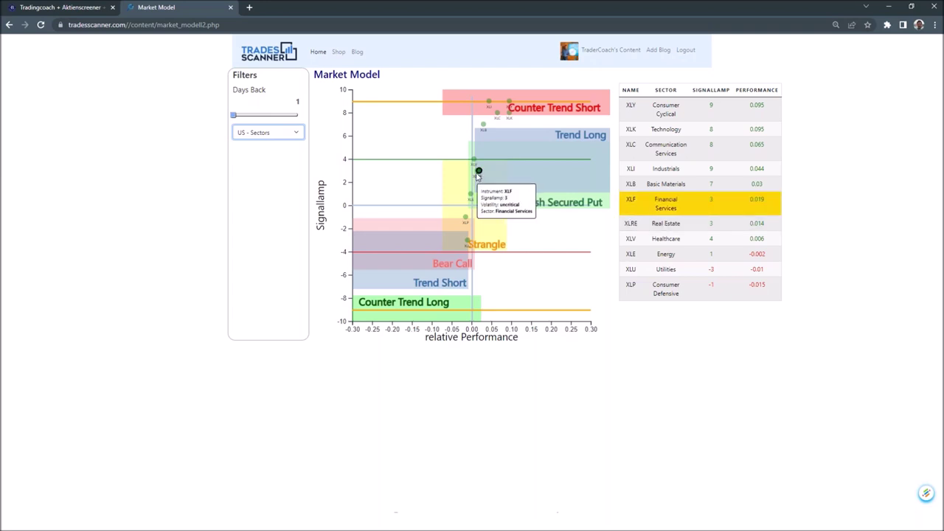
left_click(632, 225)
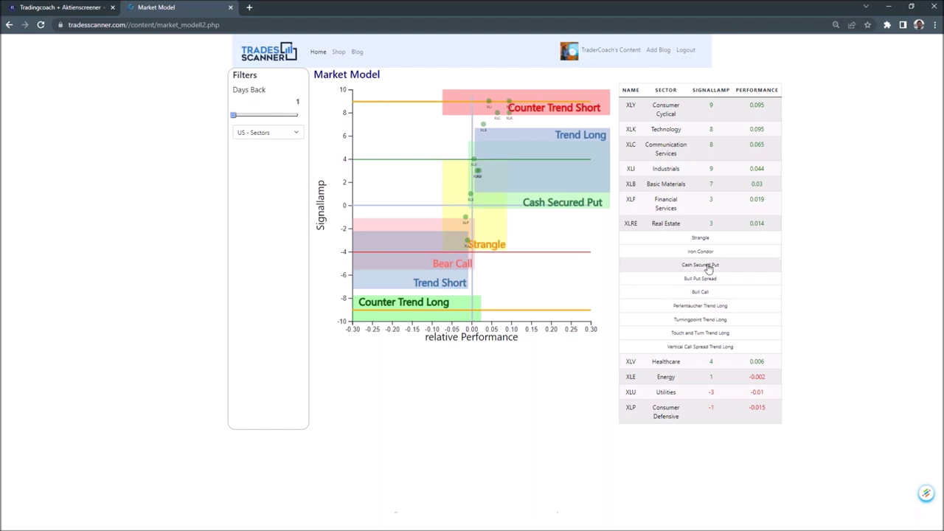
left_click(709, 309)
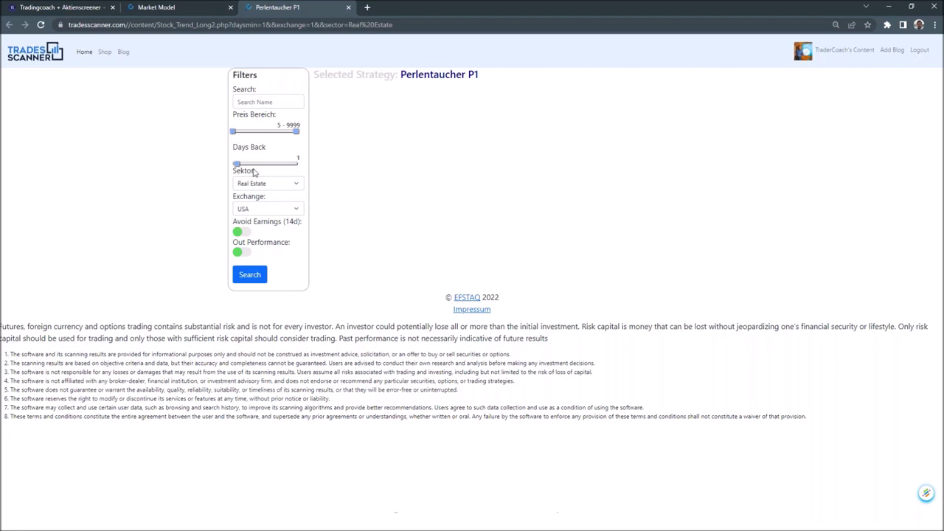
left_click(250, 277)
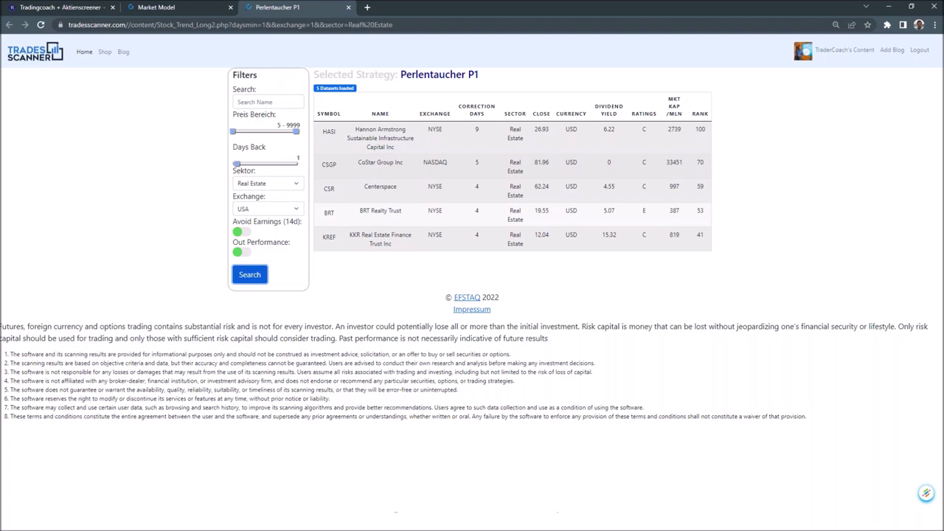
- Sort the Perlentaucher results by market capitalization and by dividend yield, ending with rank in descending order
left_click(674, 112)
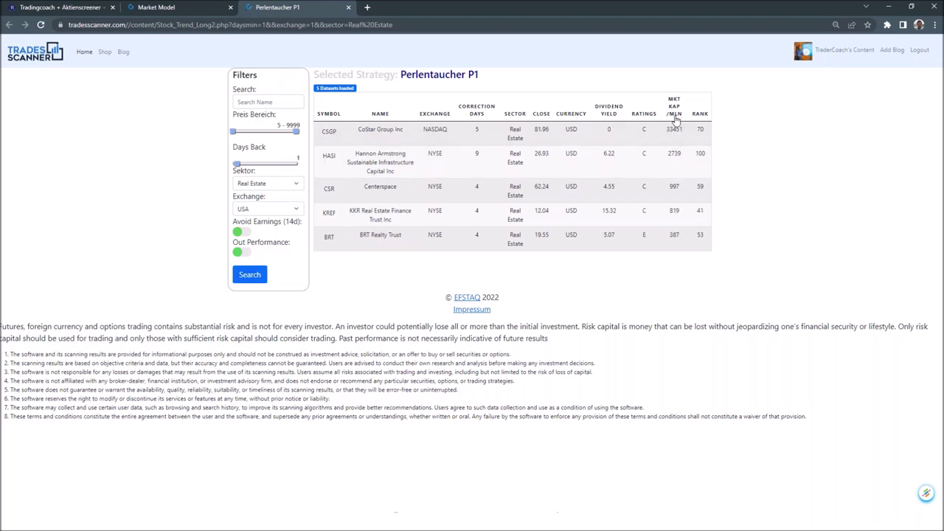
left_click(606, 115)
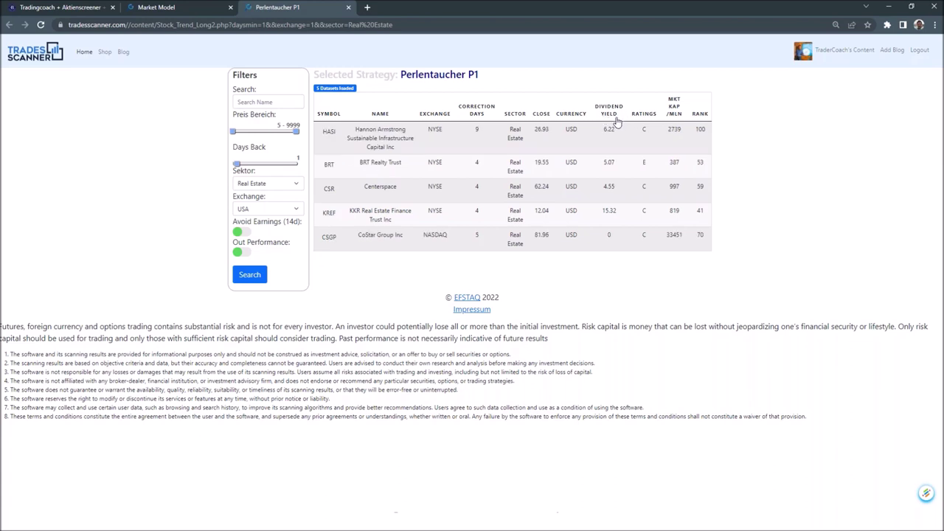
left_click(616, 121)
left_click(617, 120)
left_click(701, 114)
left_click(700, 114)
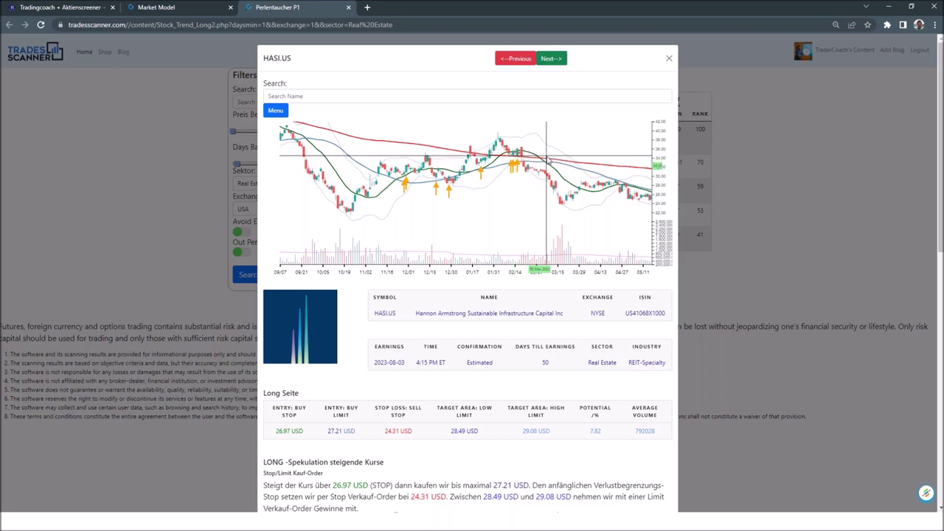
- Examine the HASI.US chart around the target and stop zones, and check the trade's potential percentage
left_click_drag(560, 256, 442, 238)
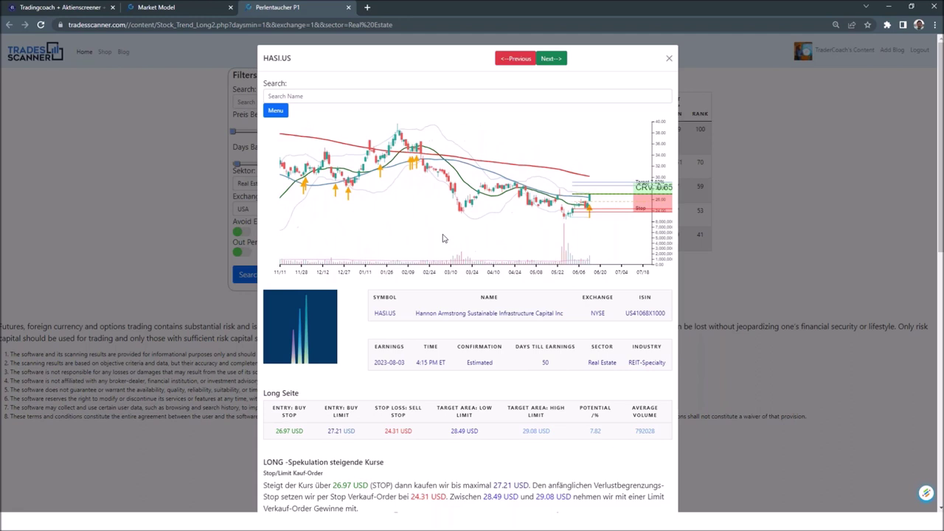
scroll(447, 222, "up", 3)
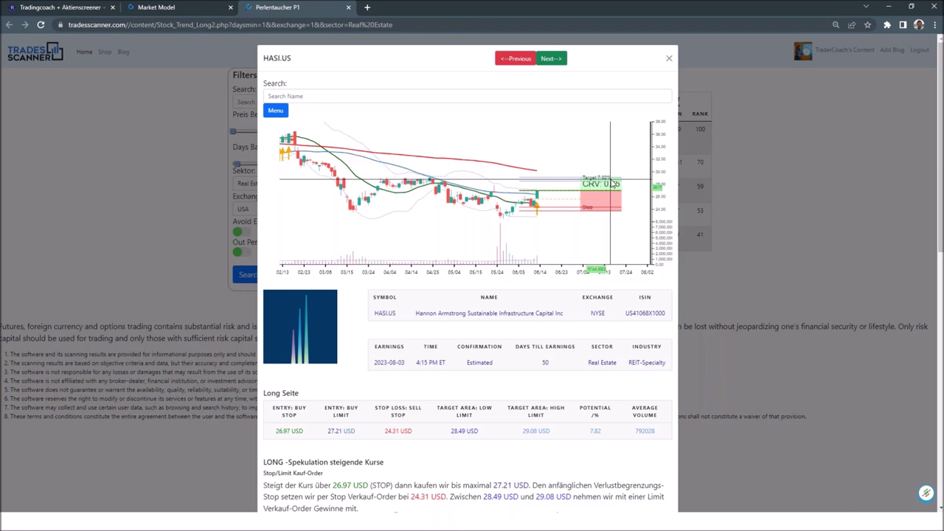
double_click(595, 430)
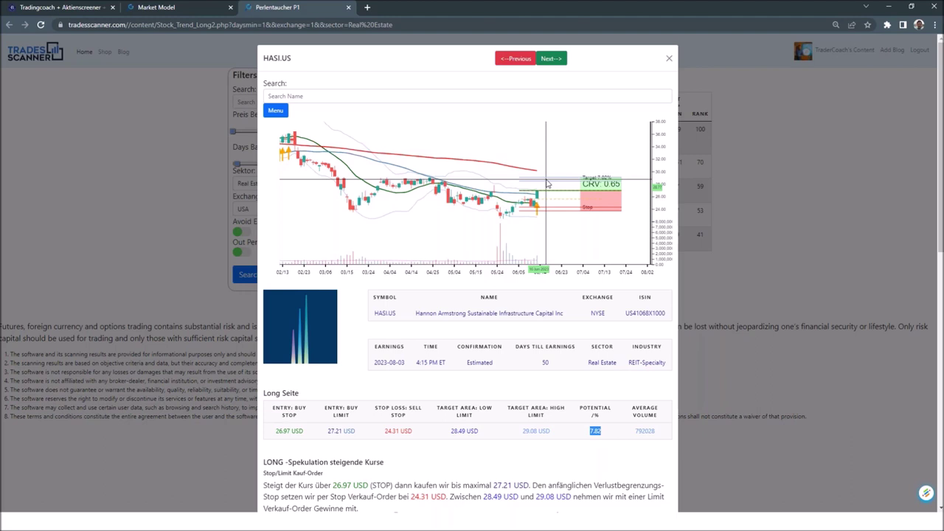
scroll(557, 150, "down", 5)
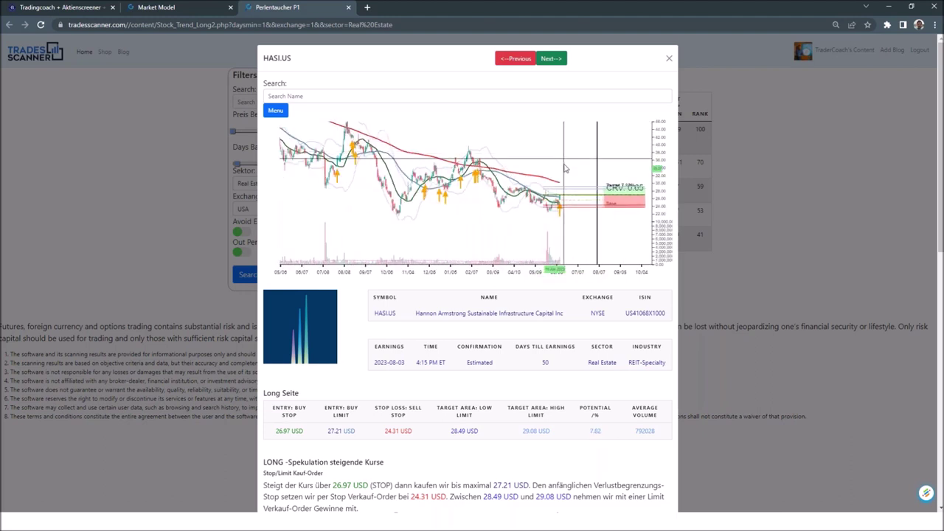
scroll(565, 169, "up", 5)
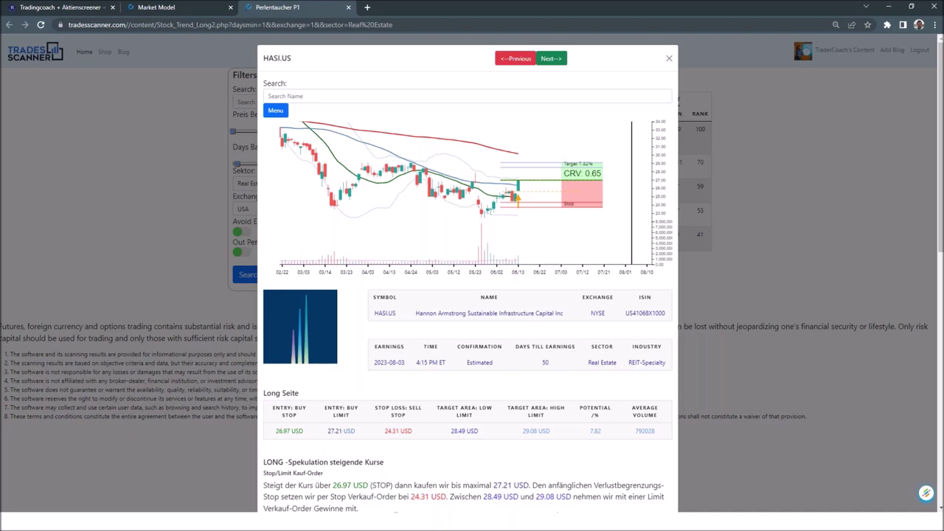
- Switch to AgenaTrader and add HASI to the end of the MARKTKLIMA watchlist to load its daily chart
key("alt+Tab")
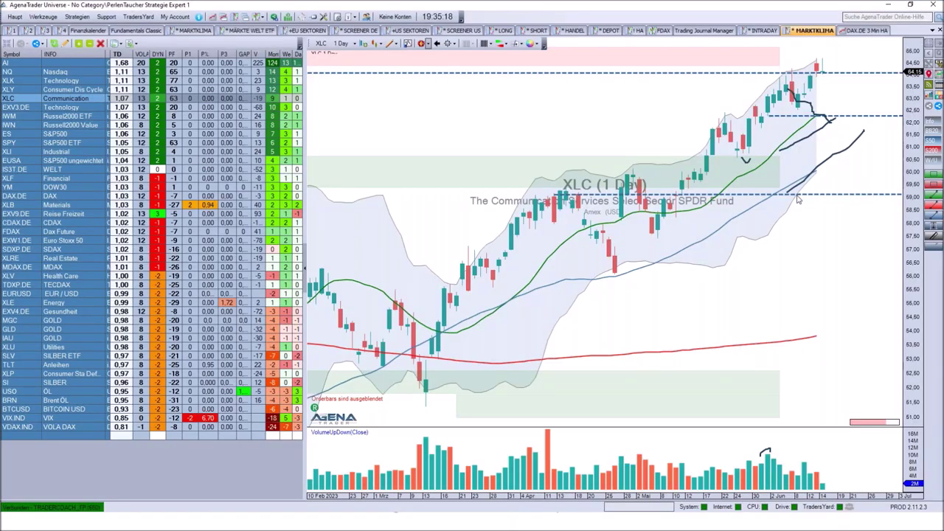
left_click(26, 437)
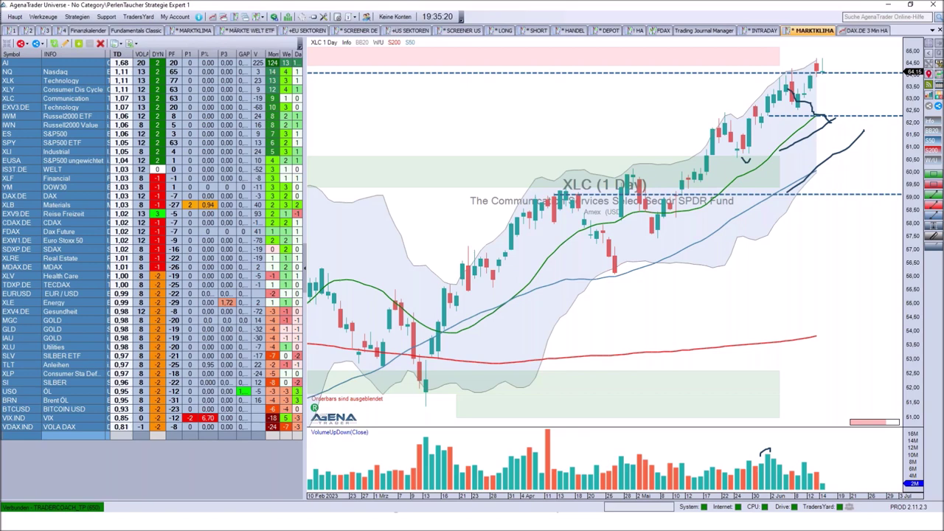
type("hasi")
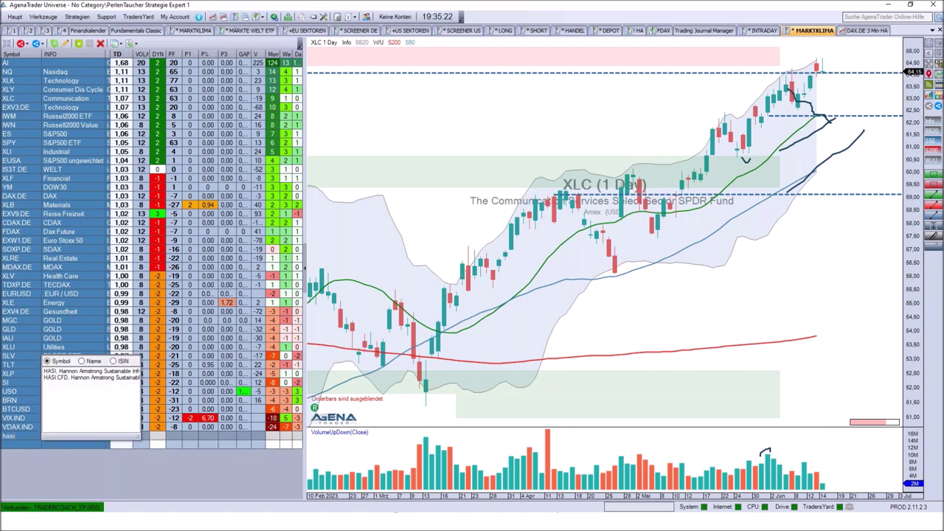
left_click(72, 375)
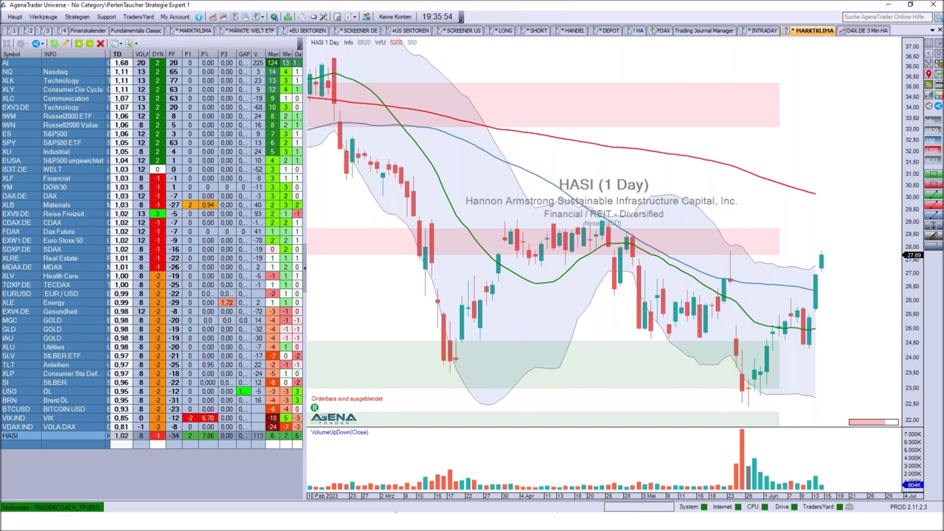
- Return to the scanner in the browser and review HASI's earnings date, days till earnings and long-side order instructions
left_click(889, 5)
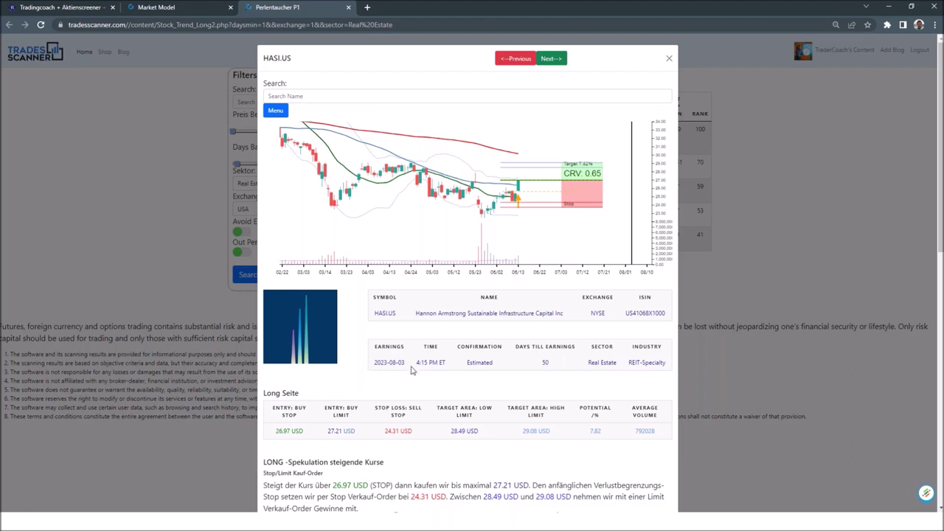
double_click(383, 362)
double_click(544, 362)
scroll(623, 343, "down", 2)
scroll(616, 343, "down", 1)
scroll(616, 343, "down", 1)
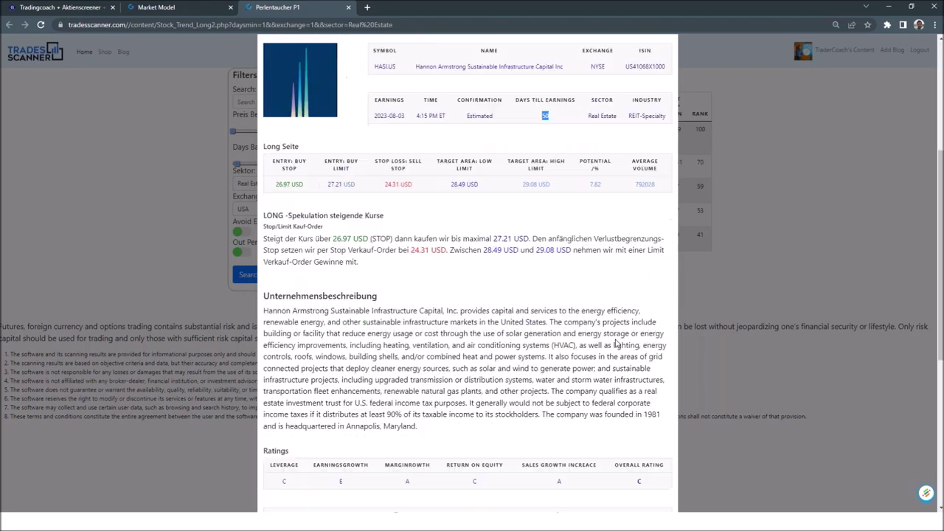
left_click_drag(265, 239, 603, 268)
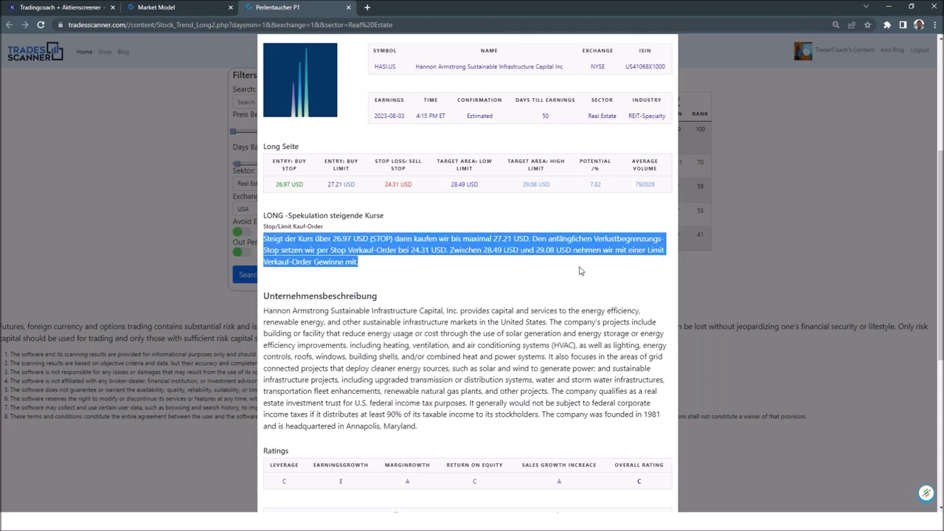
- Examine HASI's company description, fundamental ratings and target price, and look at its chart over a wider date range
scroll(562, 391, "down", 3)
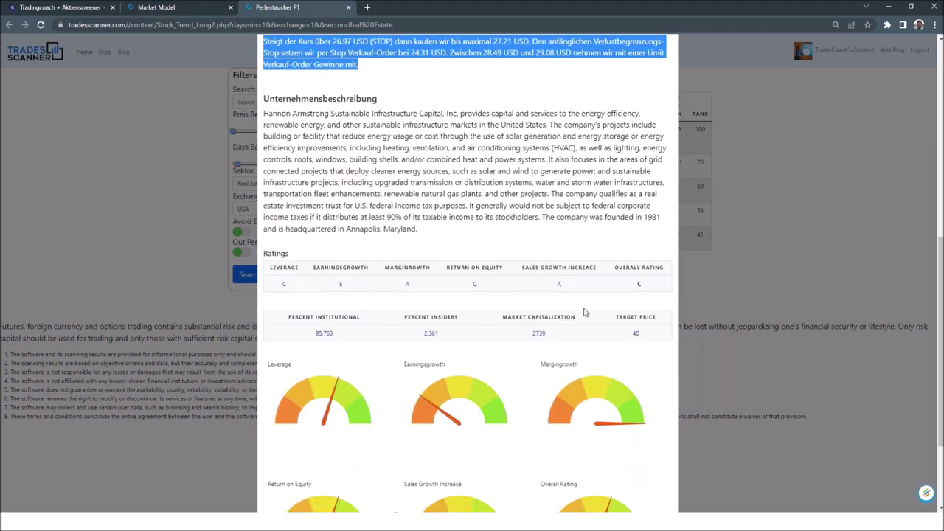
scroll(584, 313, "down", 2)
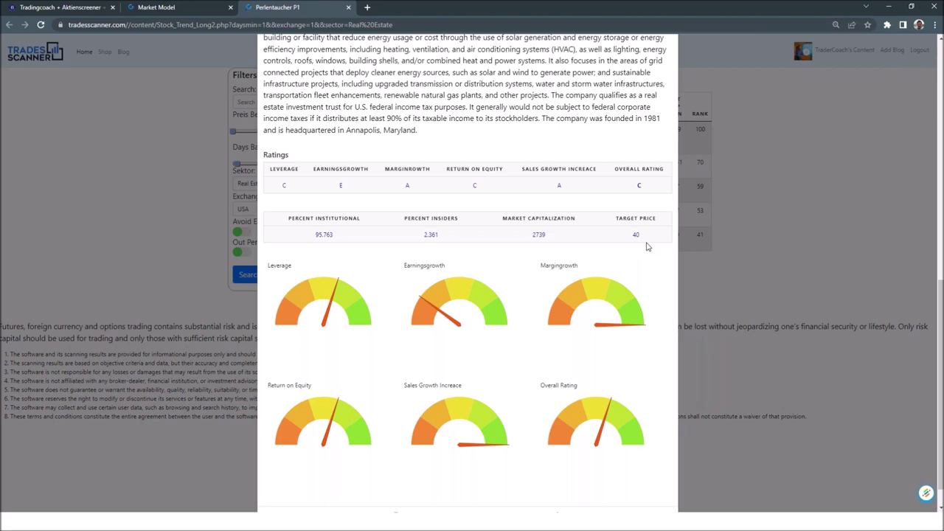
scroll(647, 247, "up", 3)
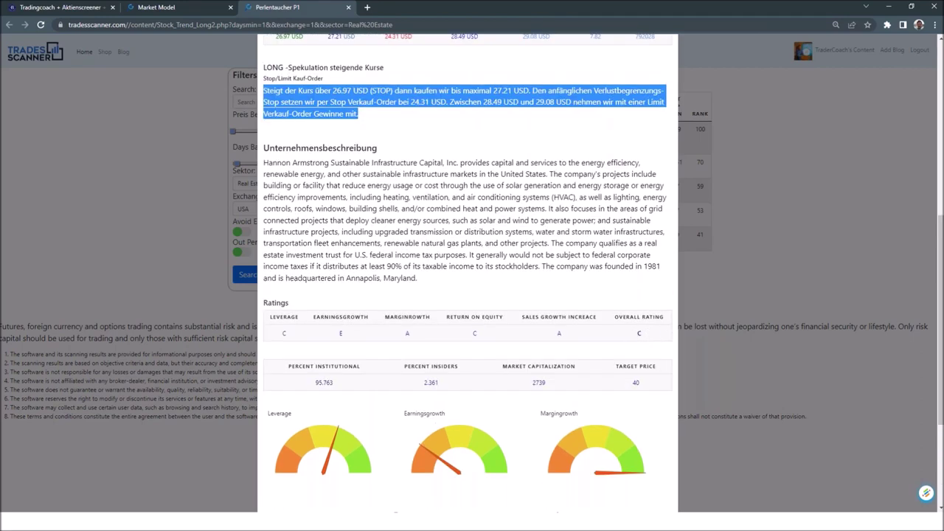
scroll(639, 164, "up", 1)
scroll(639, 164, "up", 8)
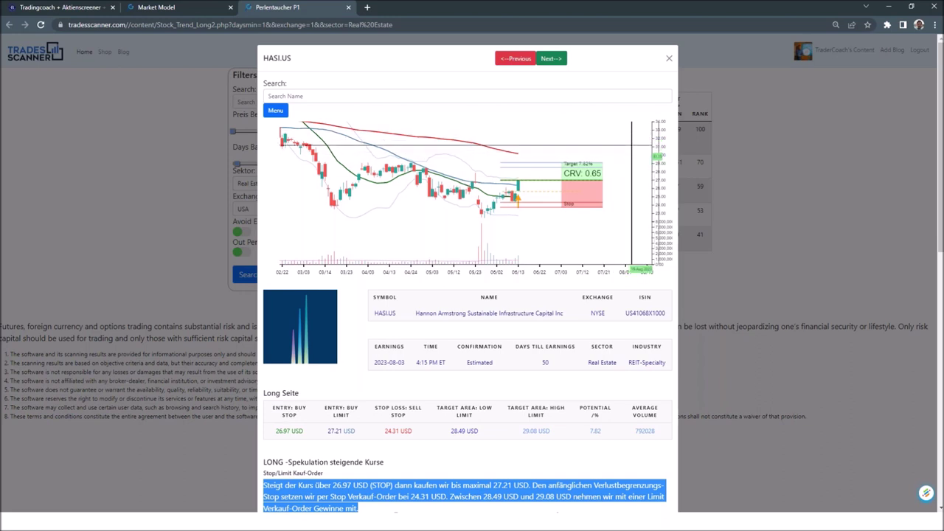
scroll(612, 243, "down", 2)
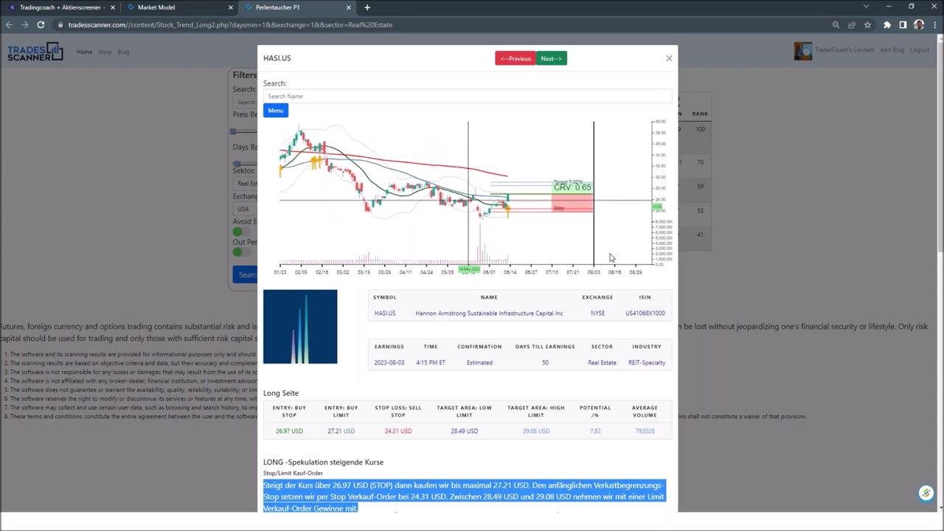
- Close the HASI details and open the CSR (Centerspace) details to examine its longer-term chart
left_click(670, 59)
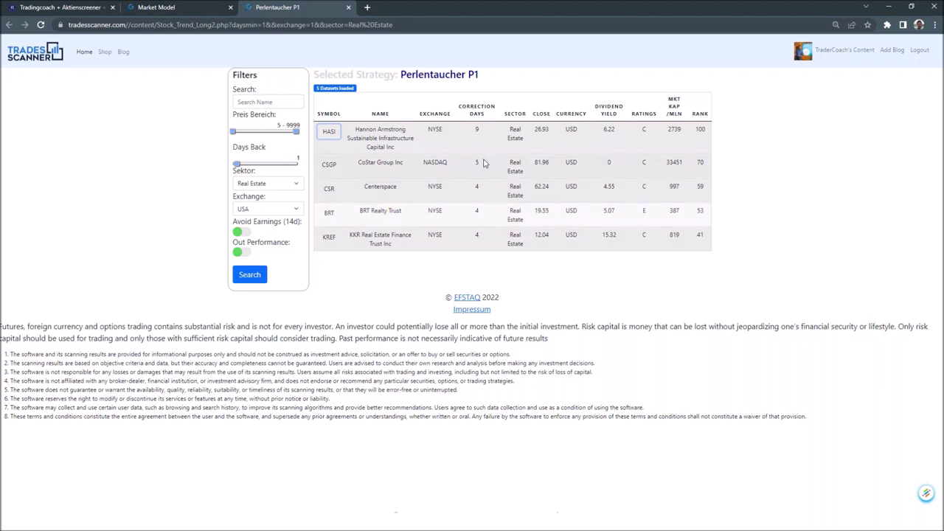
left_click(332, 191)
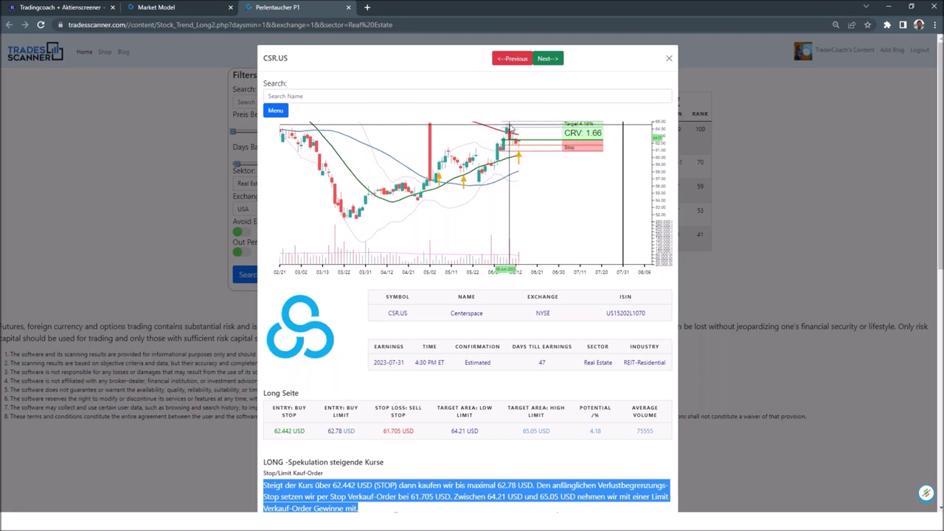
scroll(516, 137, "down", 3)
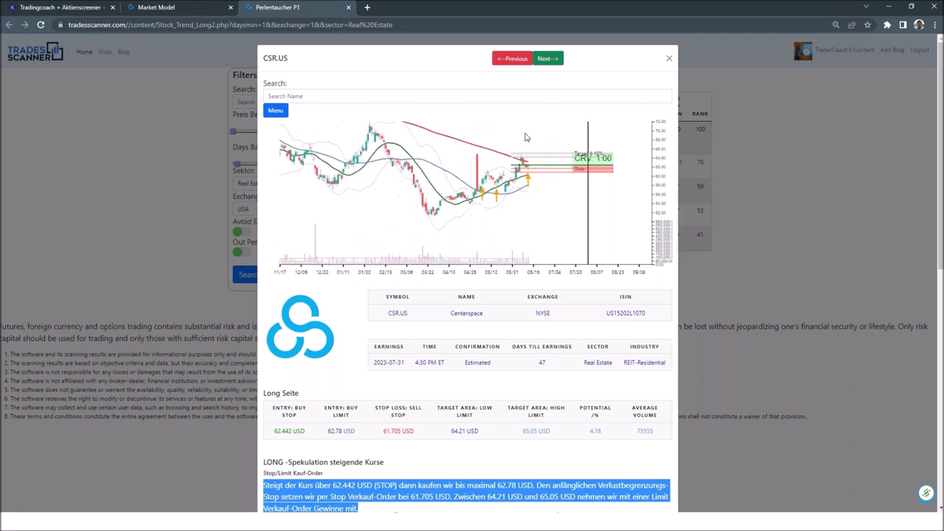